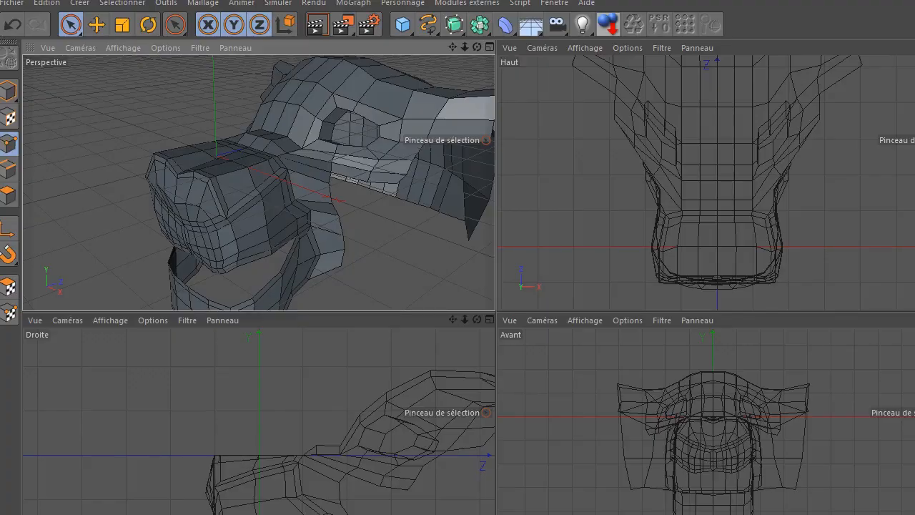
Quit Cinema 4D without saving the changes to baghera_0001.c4d.
key(alt+F4)
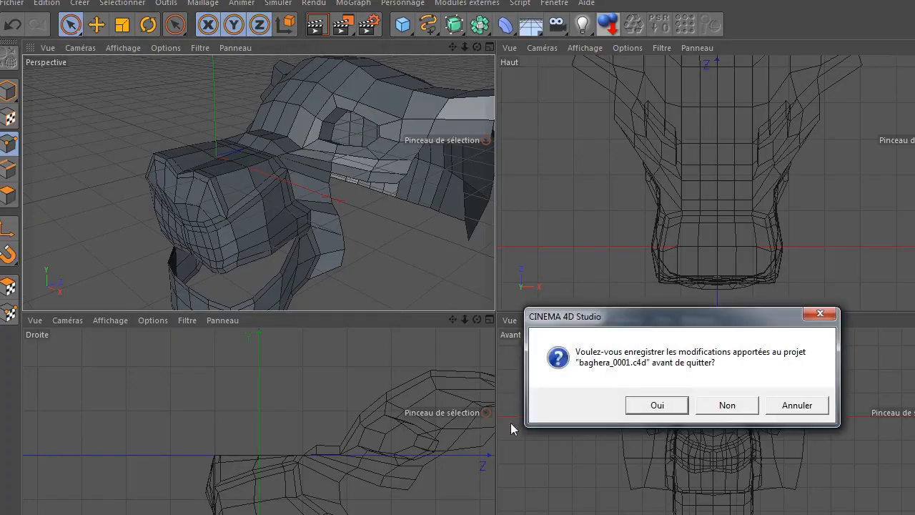
click(724, 406)
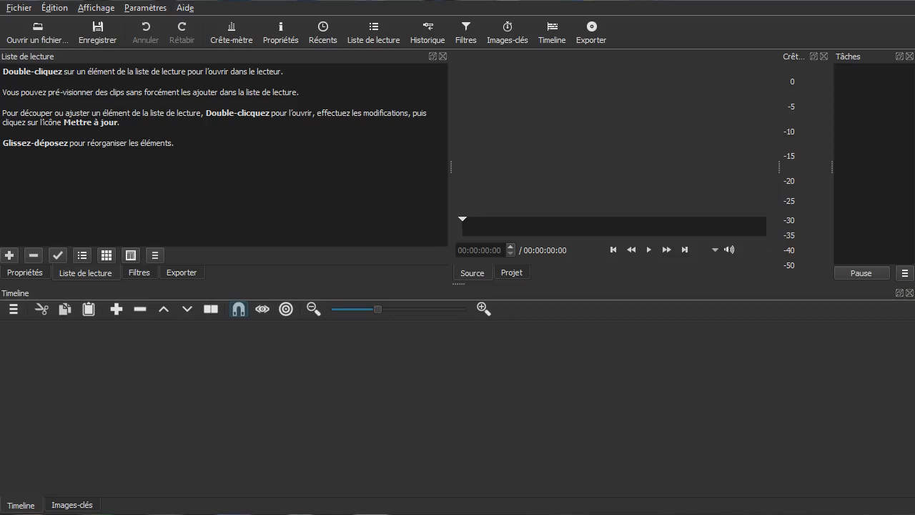
Load the street video 343025947.mp4 into the Shotcut player and enlarge the preview area in height and width.
drag(286, 136, 588, 146)
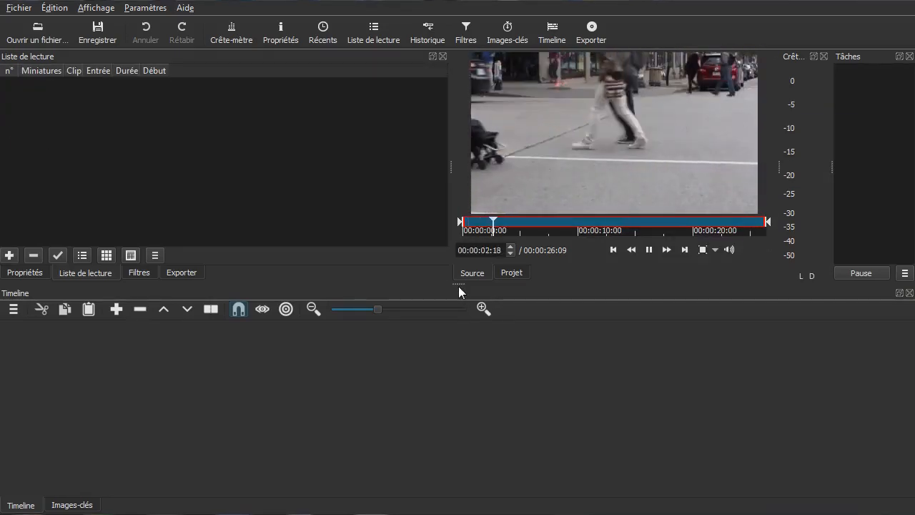
drag(460, 286, 463, 352)
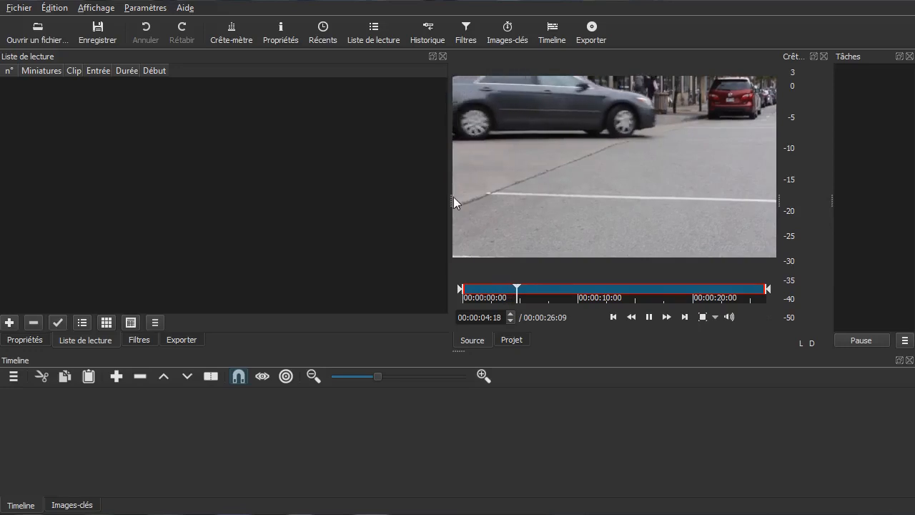
drag(450, 197, 365, 205)
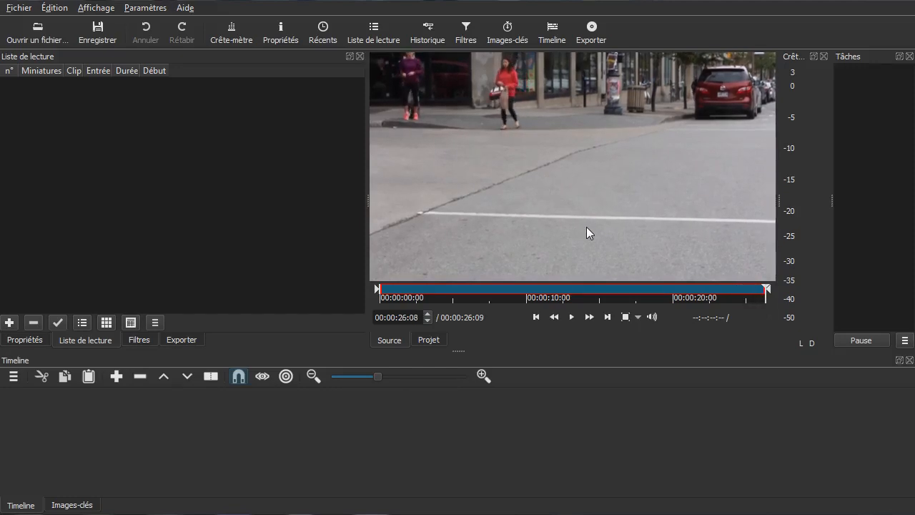
Rewind the street clip, add it to the playlist and place it at the start of video track V1.
click(533, 321)
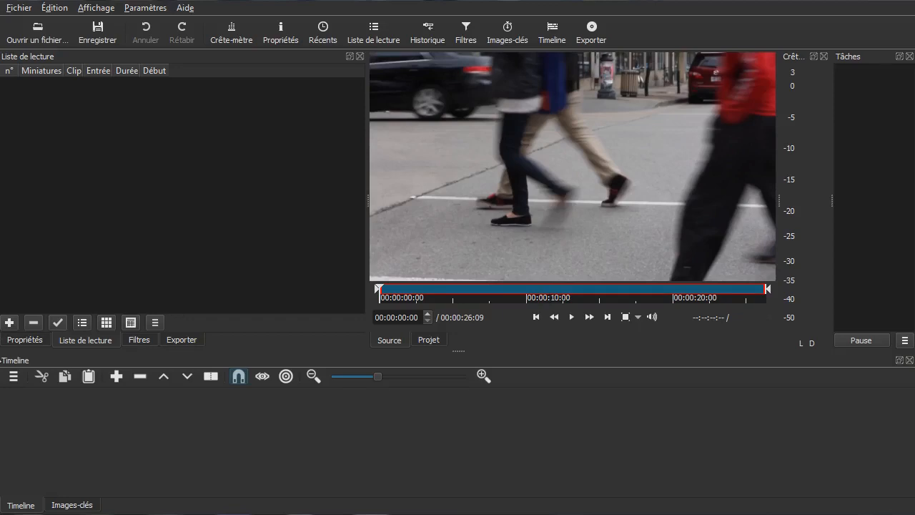
click(9, 323)
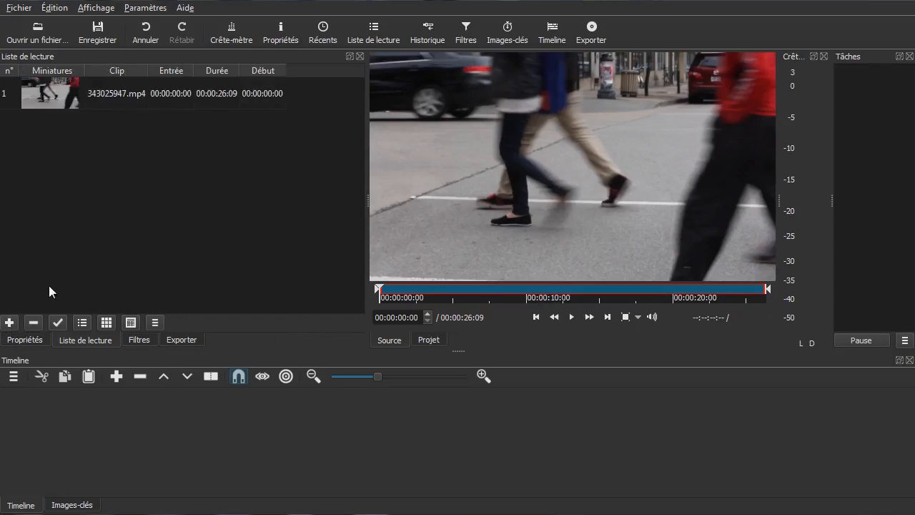
drag(51, 93, 79, 441)
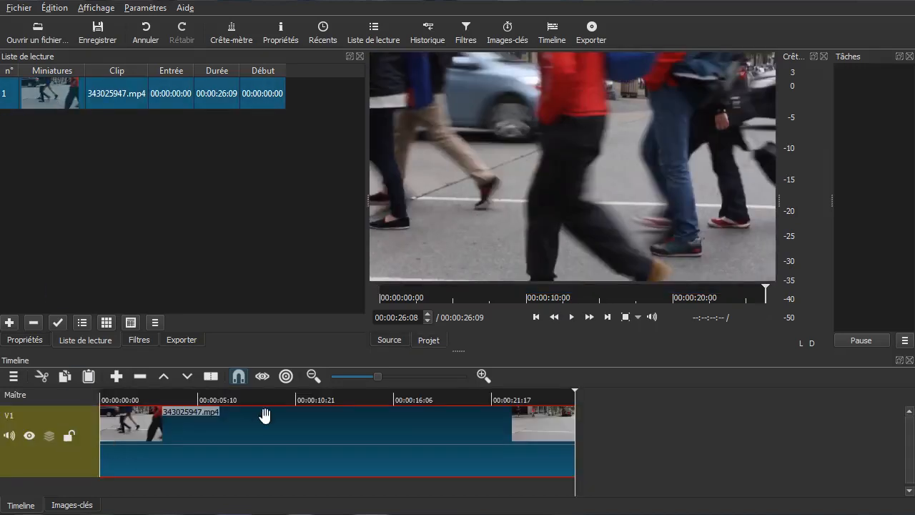
Play the timeline from about 00:00:03:01 to examine the passage where the dark car drives by.
drag(247, 492, 155, 491)
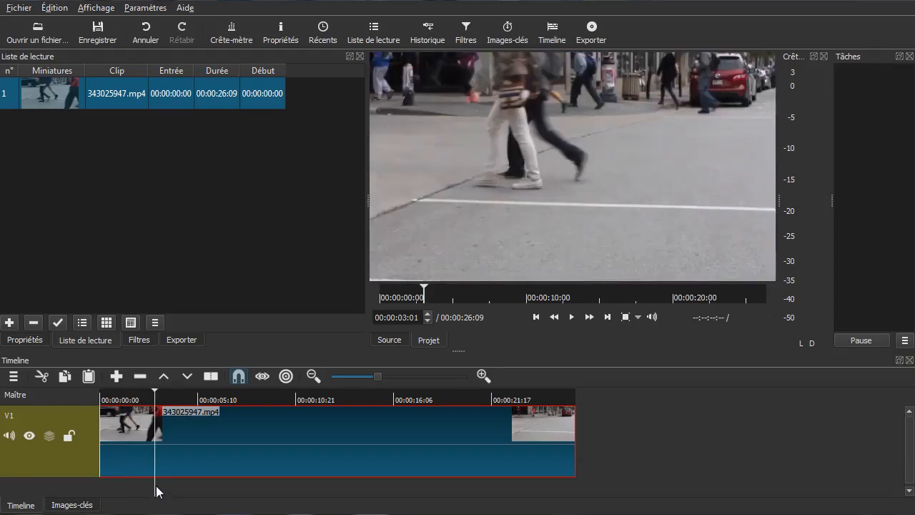
key(space)
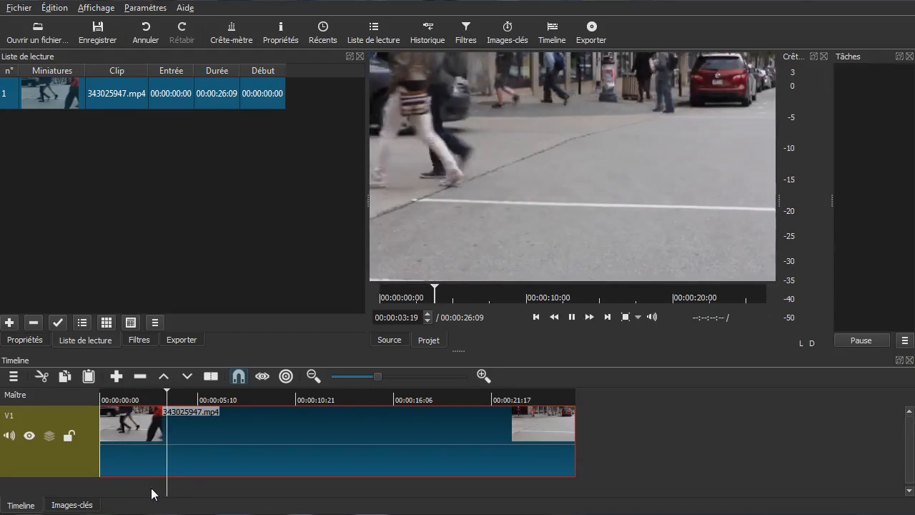
key(space)
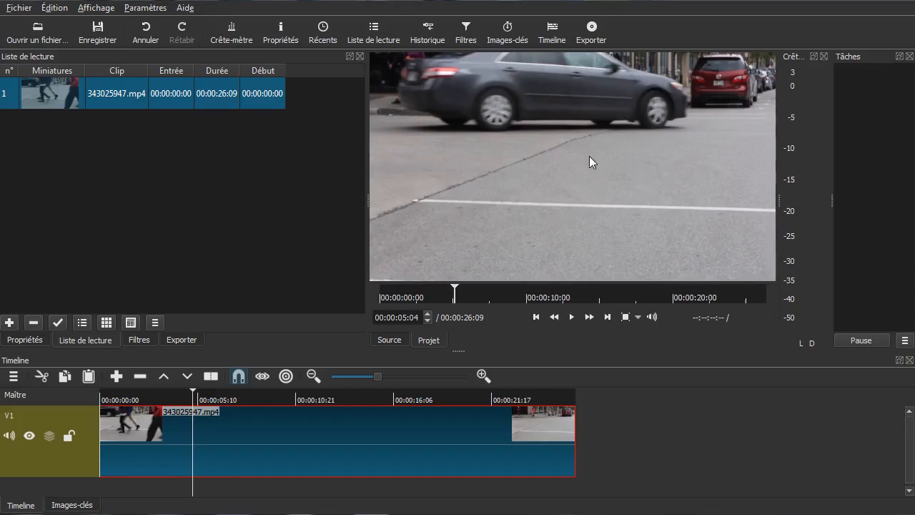
Reopen 343025947.mp4 from the playlist in the source player and position the playhead at 00:00:04:15.
drag(52, 93, 470, 173)
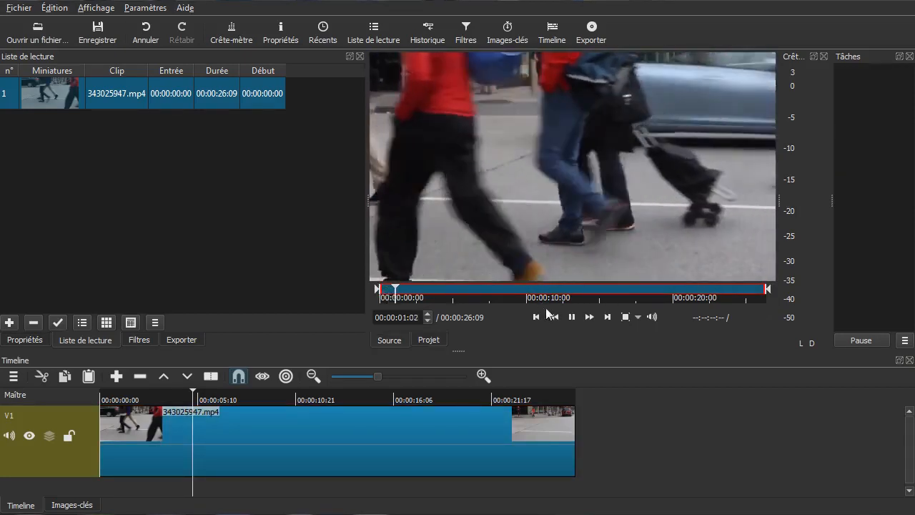
click(572, 316)
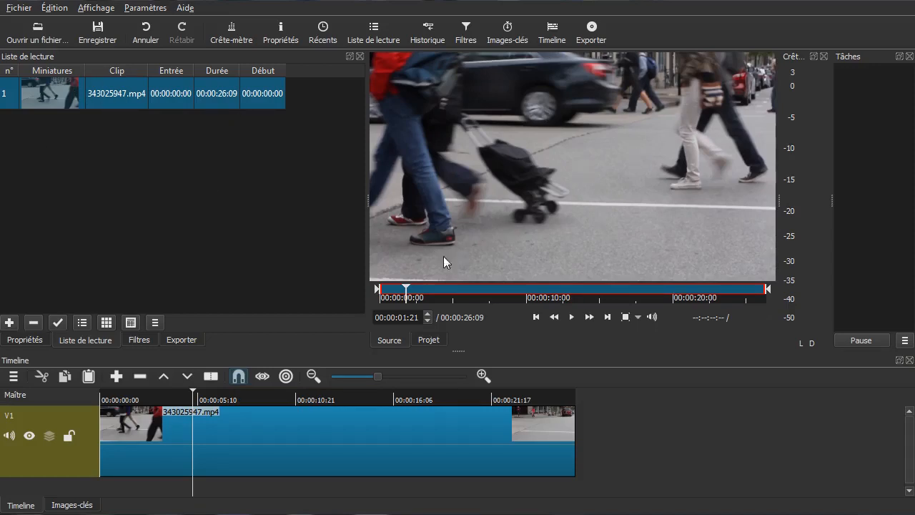
drag(406, 289, 441, 285)
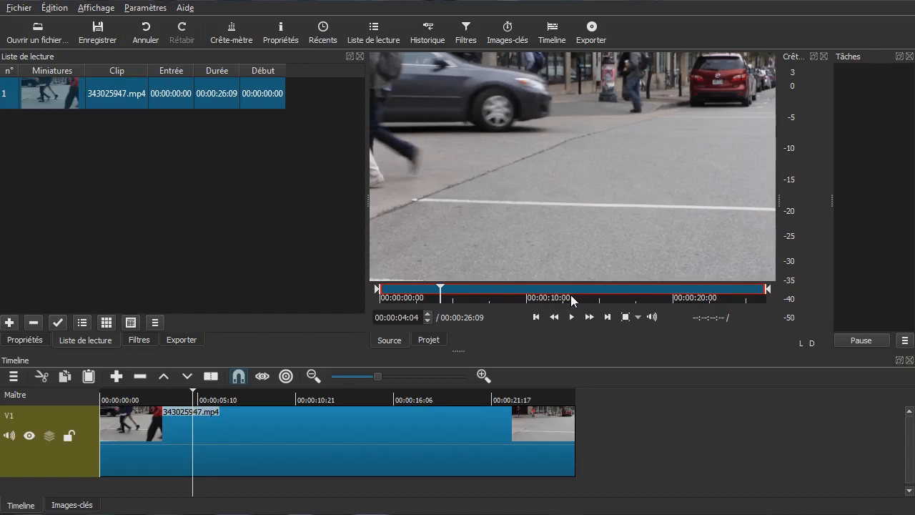
key(Right)
key(Right)
key(Right)
key(Right)
key(Right)
key(Right)
key(Right)
key(Right)
key(Right)
key(Right)
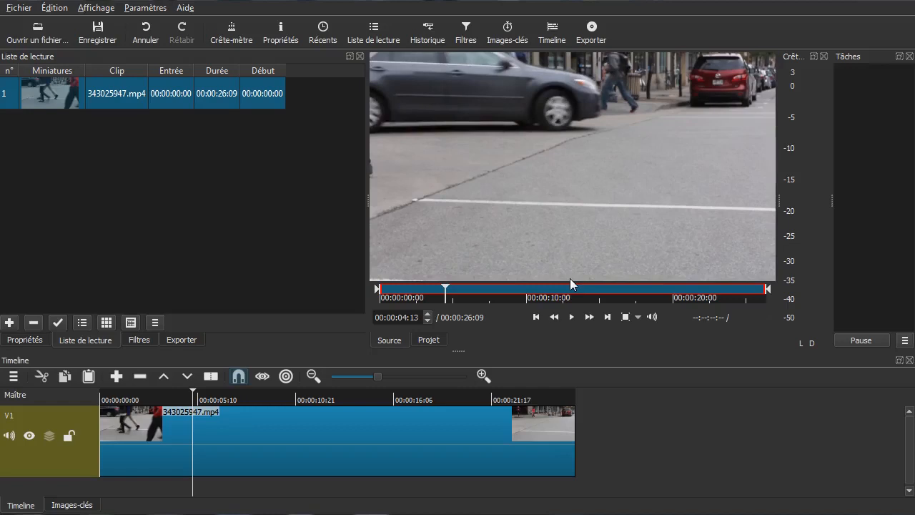
key(Right)
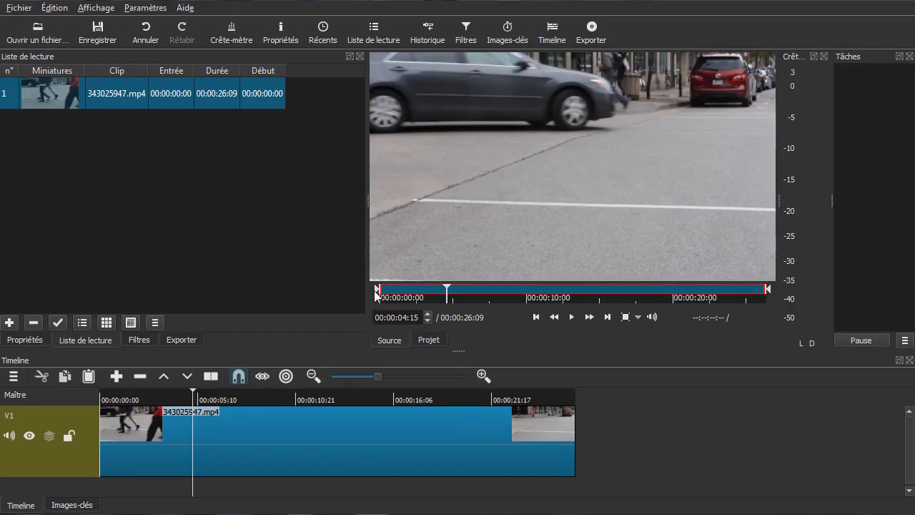
Trim the source clip to an in point of 00:00:04:14 and an out point of 00:00:08:00, and scrub through the selection.
drag(376, 289, 446, 280)
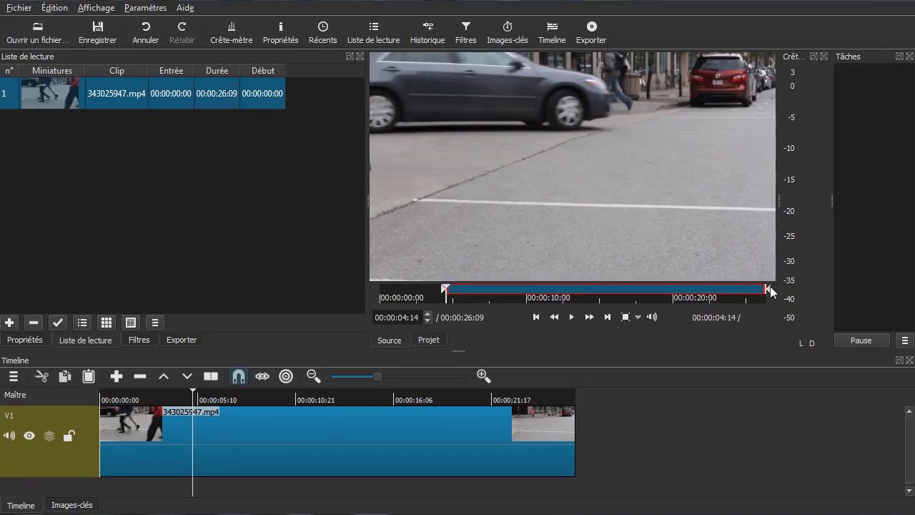
drag(770, 292, 499, 299)
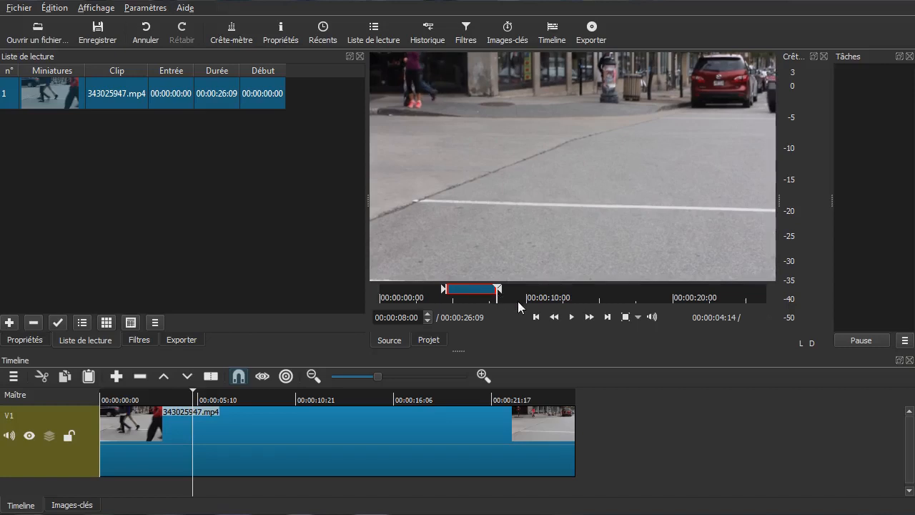
click(472, 306)
click(447, 306)
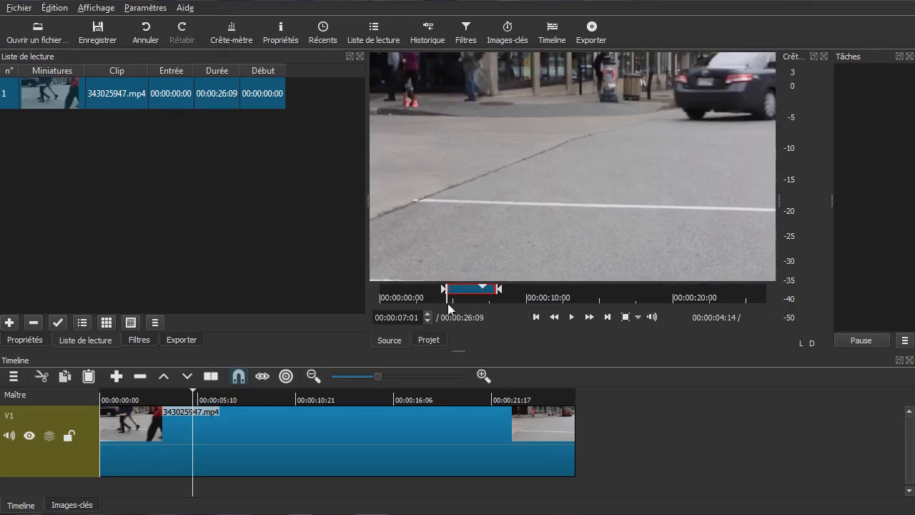
drag(445, 305, 493, 304)
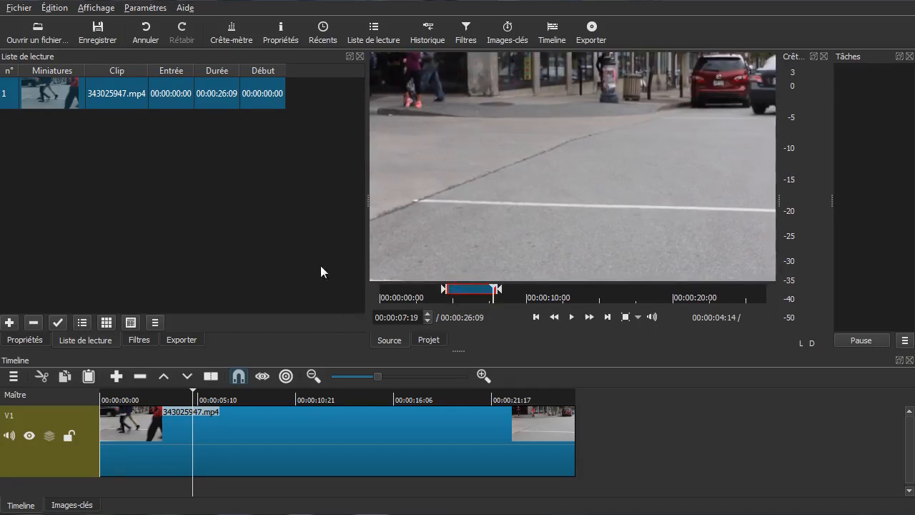
Start reversing the trimmed clip from its properties, with the conversion quality set to the lowest level, Lossy I-frame-only H.264/AC-3 MP4.
click(10, 343)
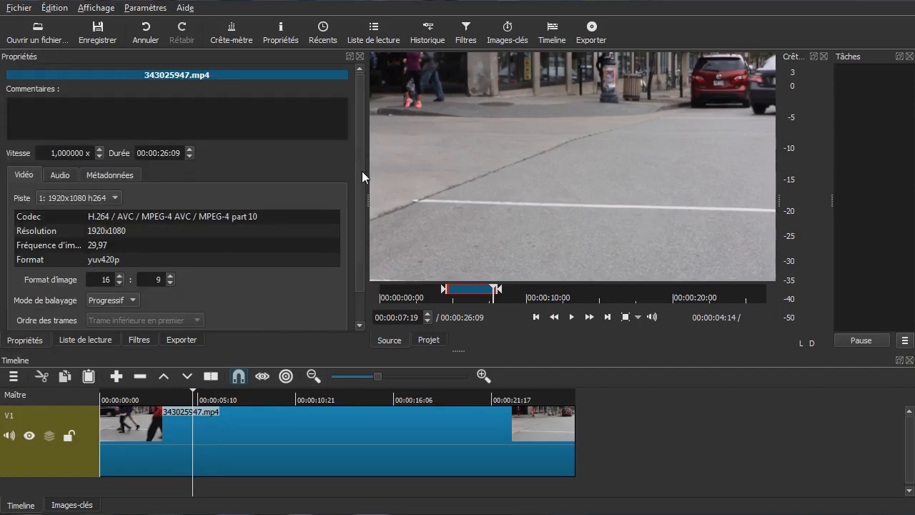
scroll(361, 191, down, 1)
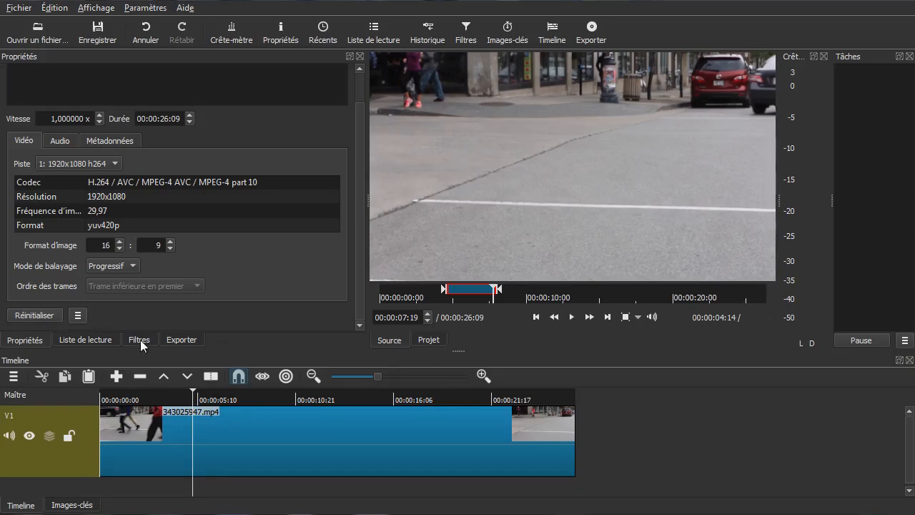
click(79, 316)
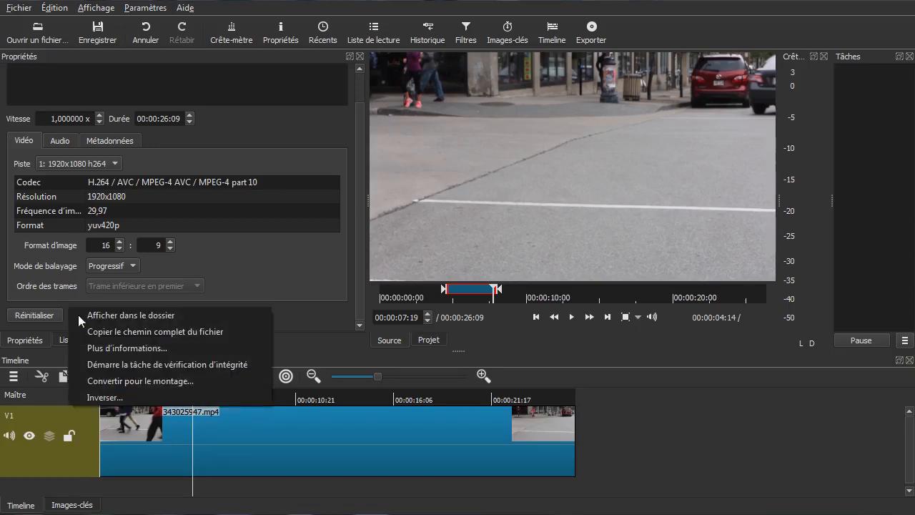
click(108, 396)
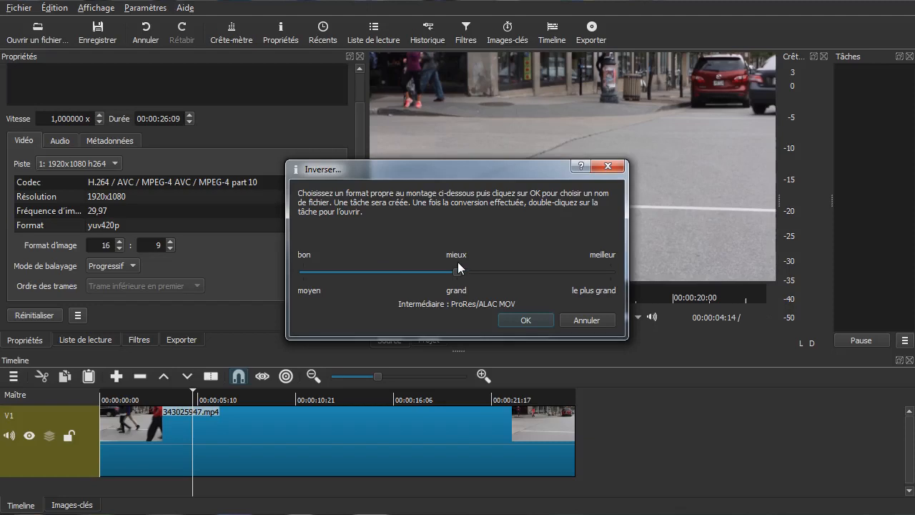
drag(455, 271, 288, 287)
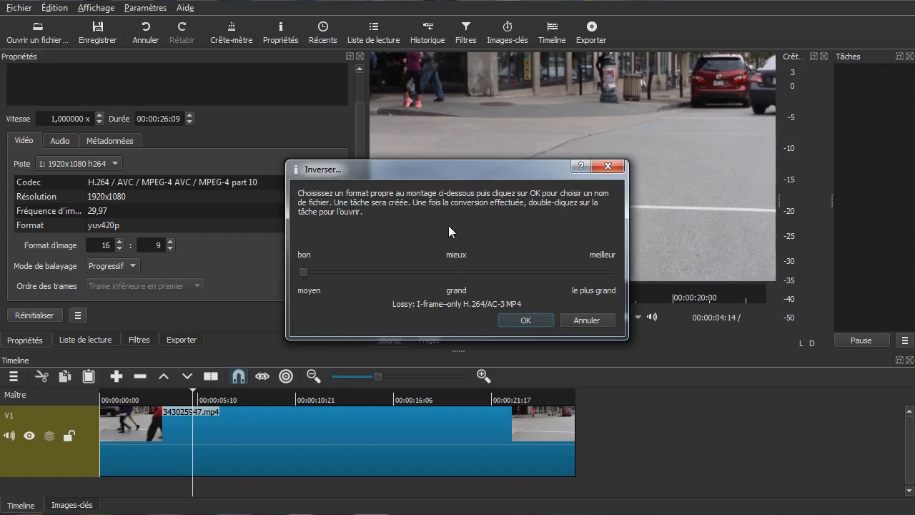
click(510, 320)
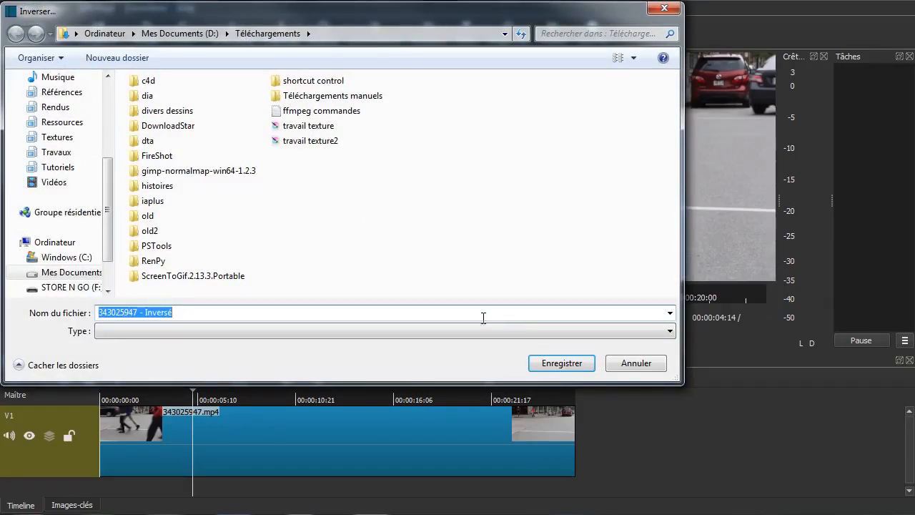
Name the reversed file voiturequirecule.mp4 and save it in the Téléchargements folder.
click(203, 312)
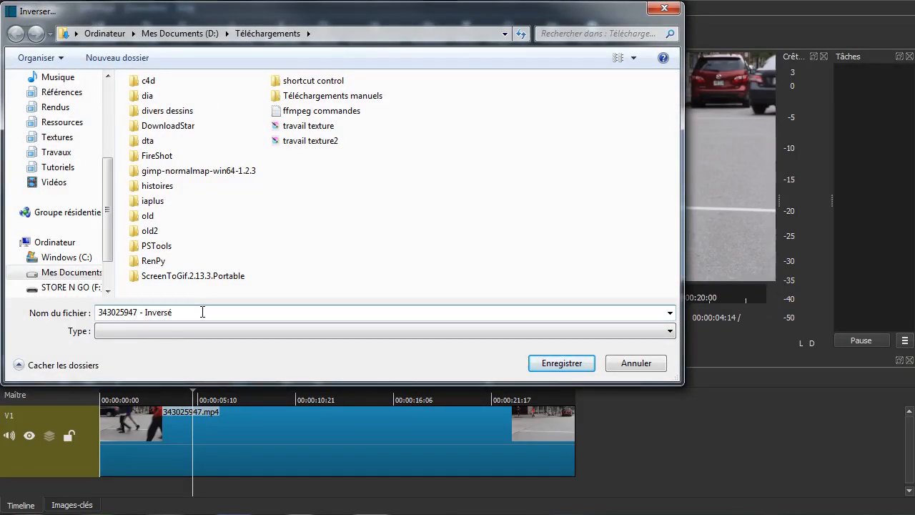
key(BackSpace)
key(BackSpace)
key(BackSpace)
key(BackSpace)
key(BackSpace)
key(BackSpace)
key(BackSpace)
key(BackSpace)
key(BackSpace)
key(BackSpace)
key(BackSpace)
key(BackSpace)
key(BackSpace)
key(BackSpace)
text(VOITUREQUIRECUKLE)
key(BackSpace)
key(BackSpace)
key(BackSpace)
key(BackSpace)
key(BackSpace)
key(BackSpace)
key(BackSpace)
key(BackSpace)
key(BackSpace)
key(BackSpace)
key(BackSpace)
key(BackSpace)
key(BackSpace)
key(BackSpace)
key(BackSpace)
text(Voiturequirecule.mp4)
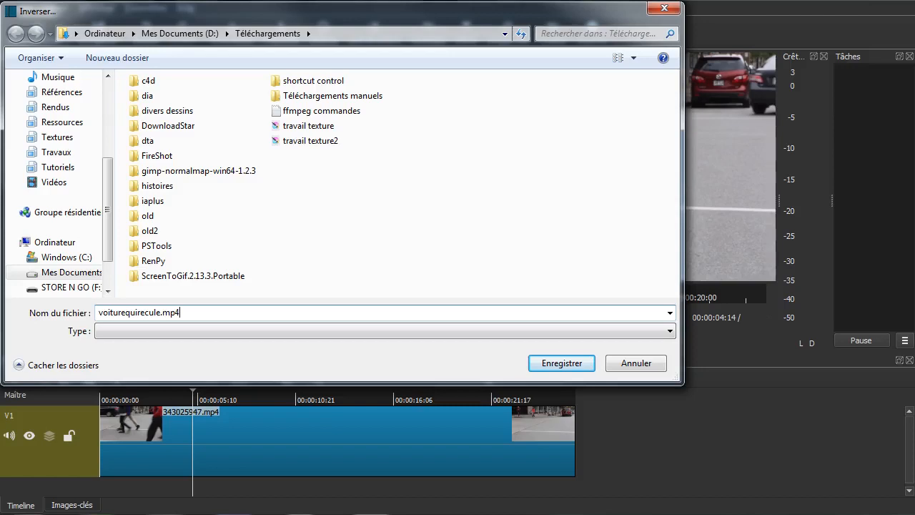
key(Return)
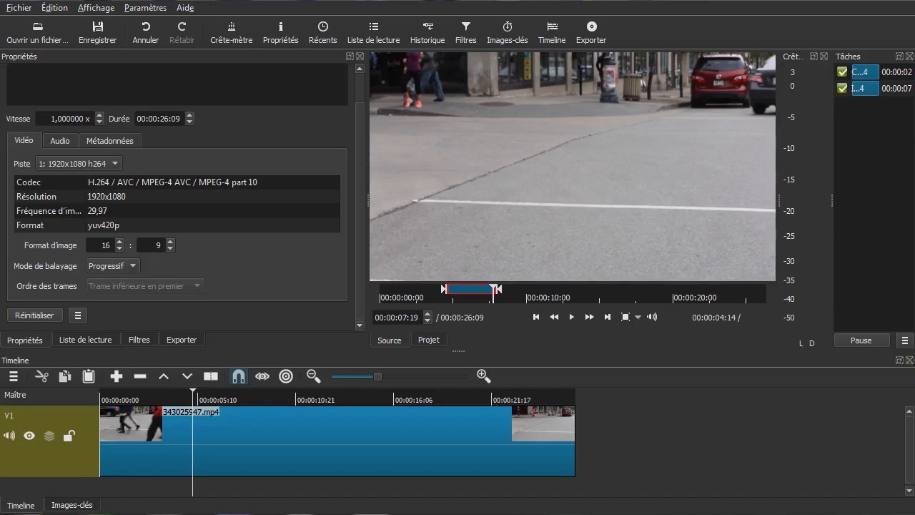
Open the reversed clip voiturequirecule.mp4 in the player and add it to the playlist.
drag(708, 279, 587, 177)
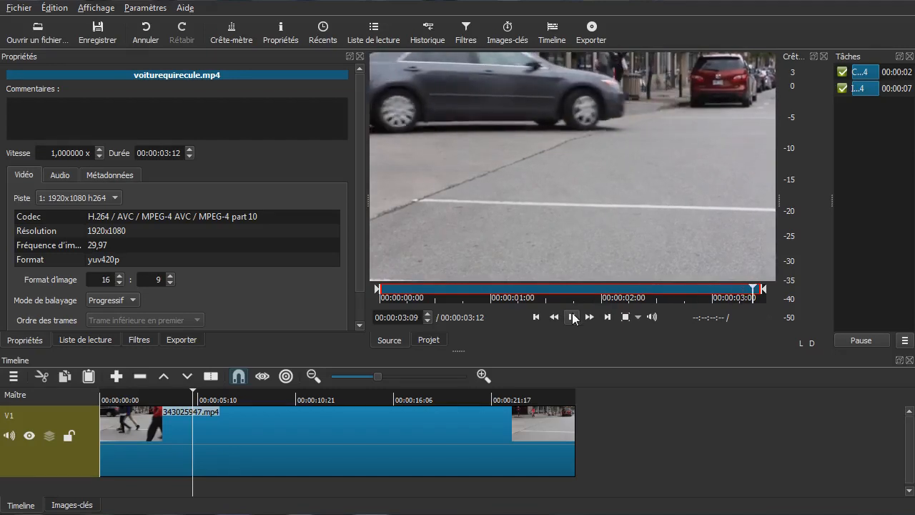
click(63, 340)
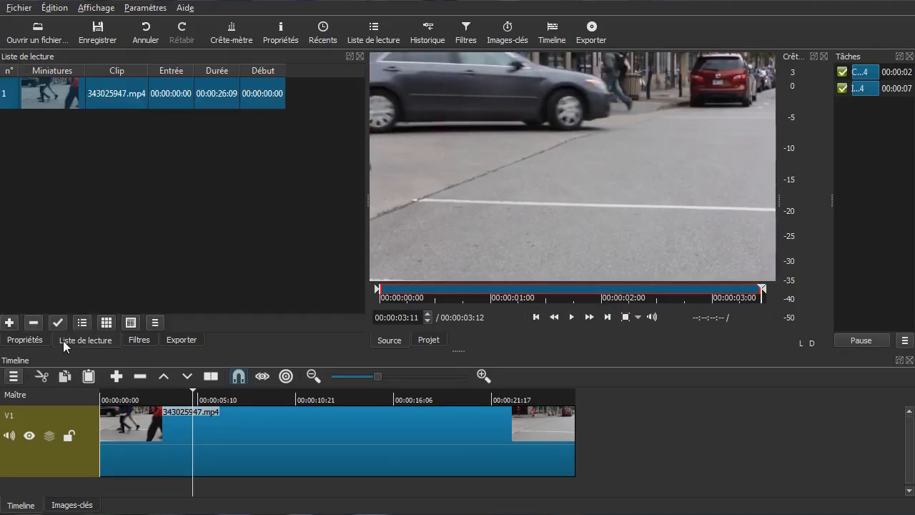
click(8, 322)
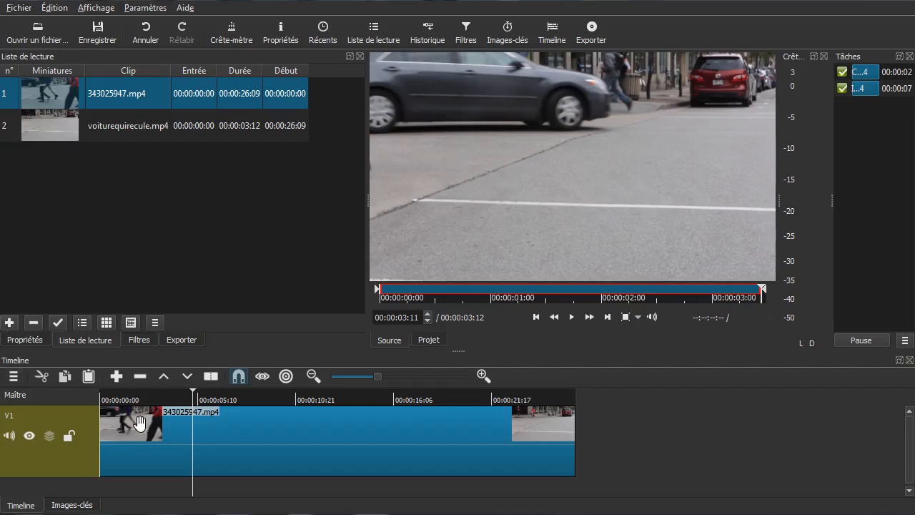
Add a second video track above V1 and enlarge the timeline area so both tracks fit.
click(12, 377)
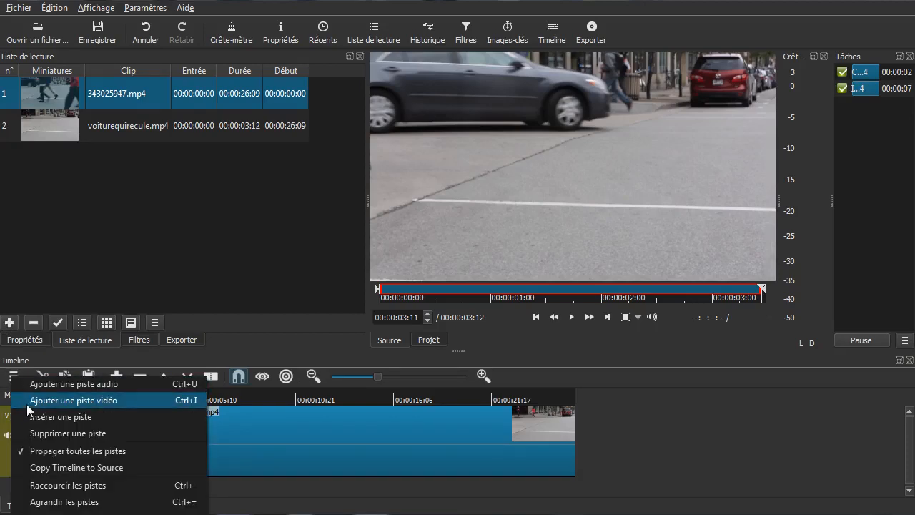
click(29, 404)
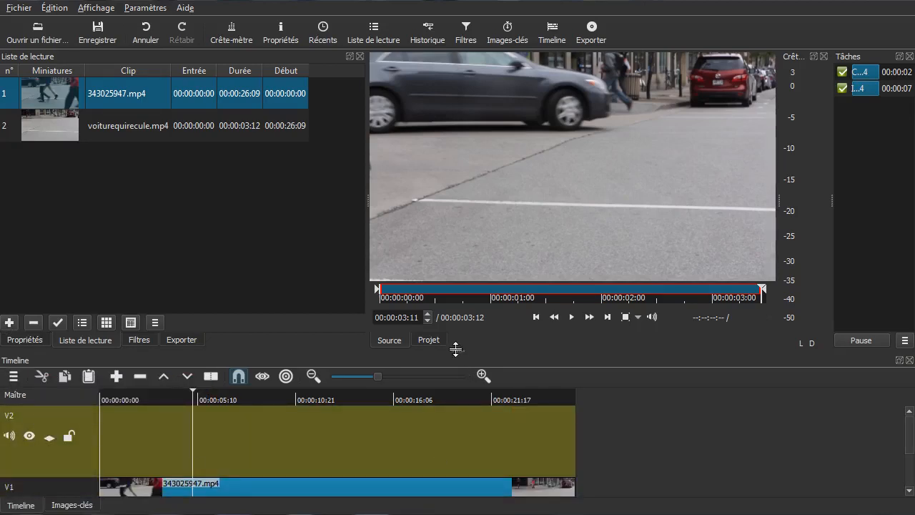
drag(458, 350, 458, 274)
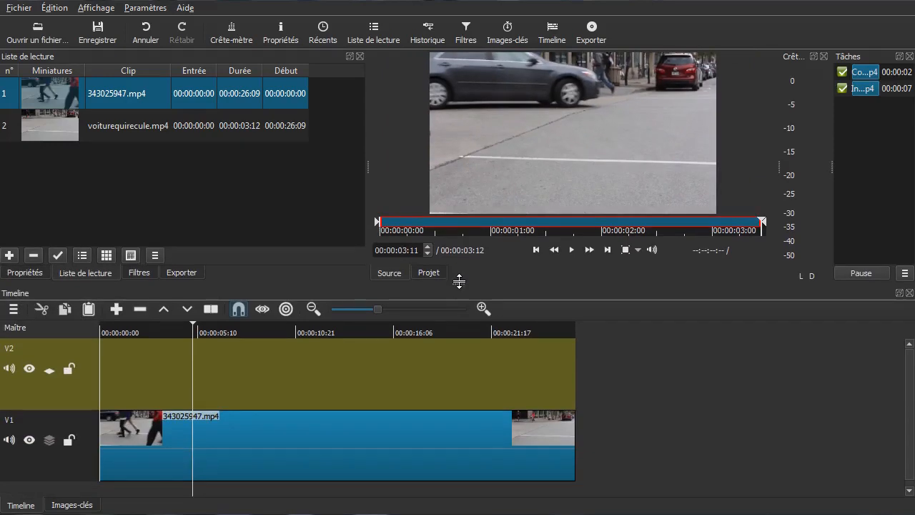
Place the reversed clip voiturequirecule.mp4 on track V2 so it starts at about 00:00:08:00, after the dark car has passed.
click(63, 126)
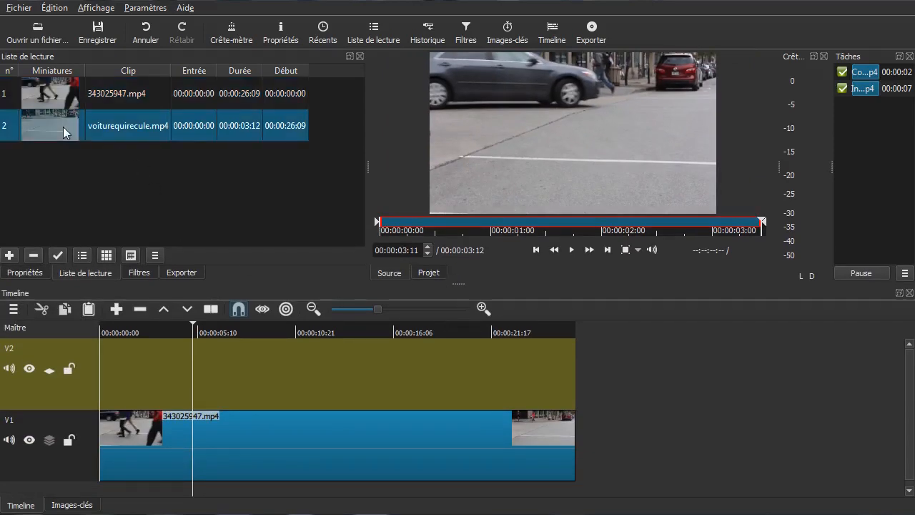
click(166, 370)
drag(169, 371, 246, 351)
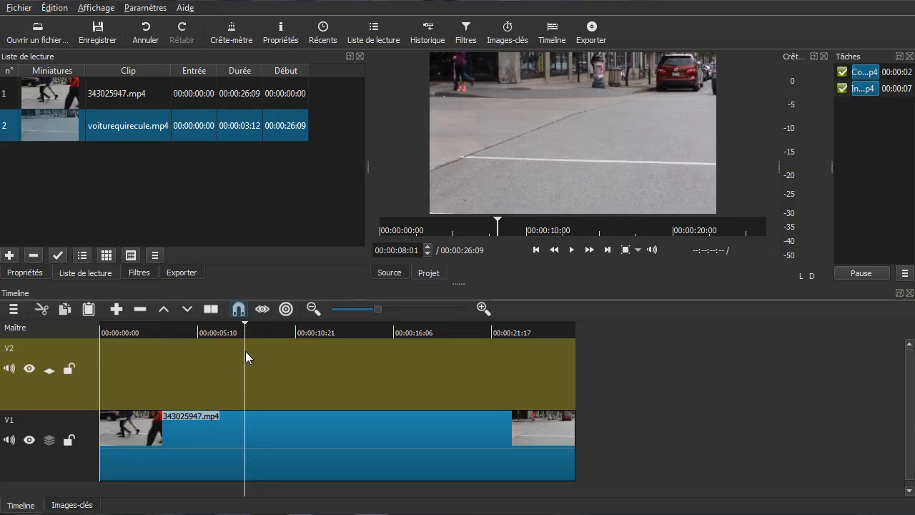
drag(47, 125, 297, 374)
drag(225, 379, 245, 373)
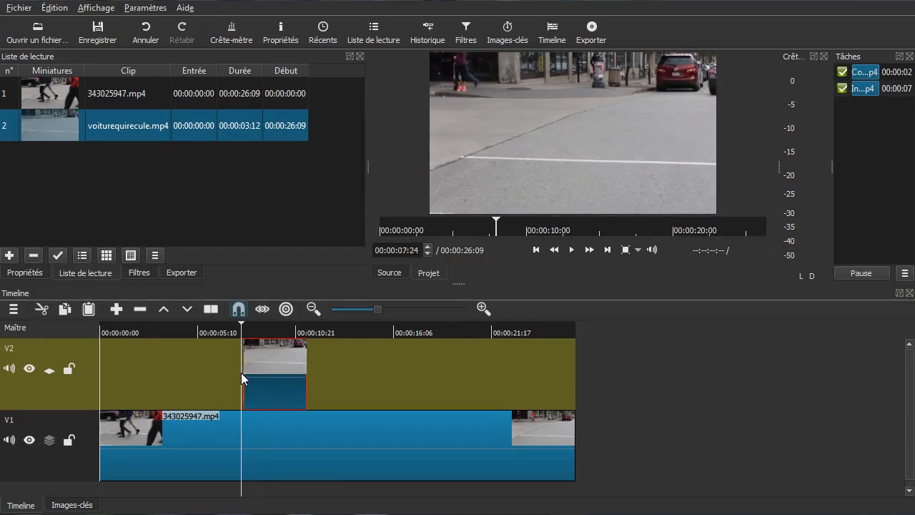
Play the timeline from about 00:00:05:04 past the reversed clip on V2, and scrub over it to check the passage.
drag(244, 372, 194, 372)
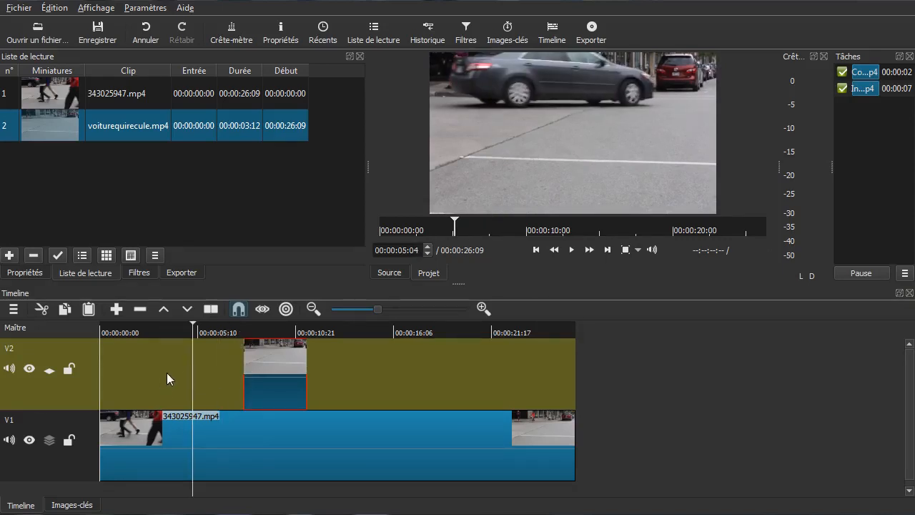
key(space)
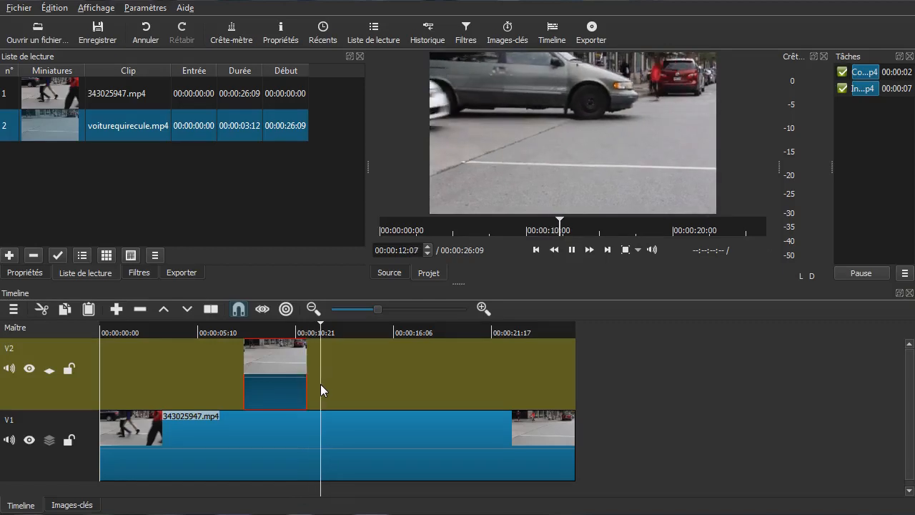
key(space)
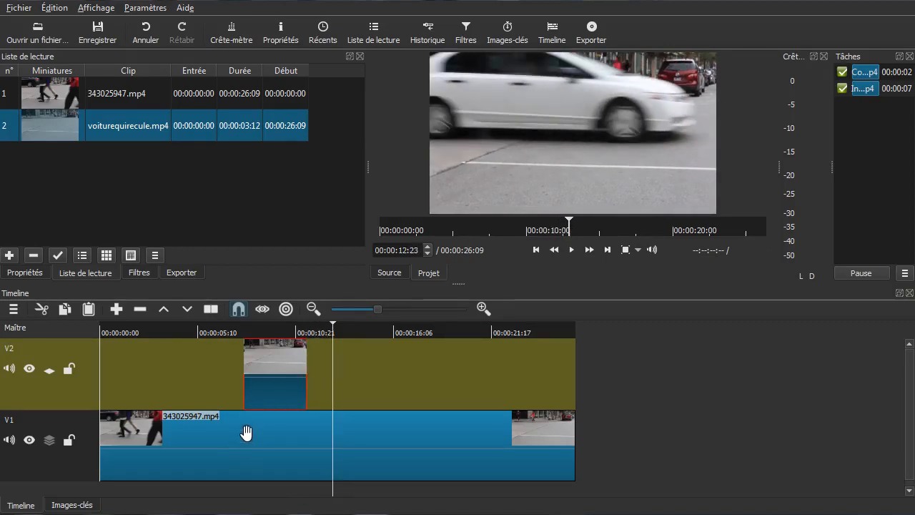
click(246, 387)
drag(246, 387, 328, 359)
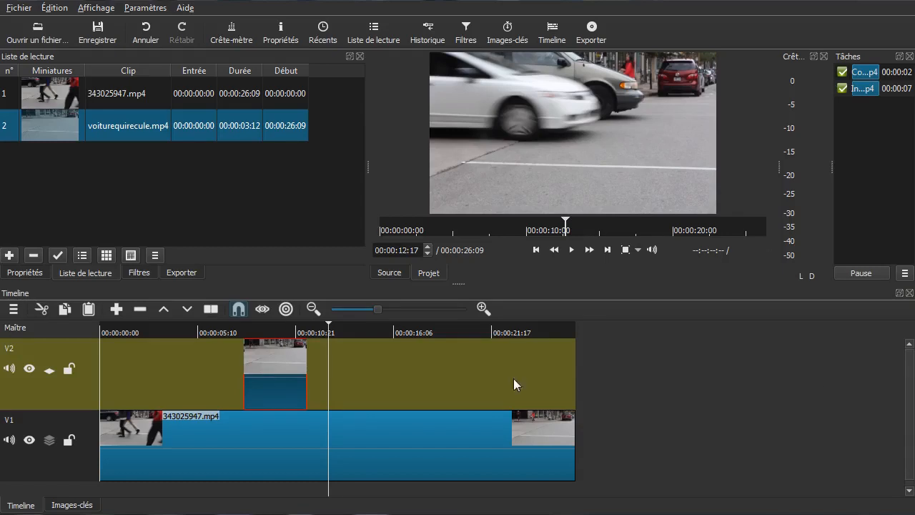
Open voiturequirecule.mp4 in the player and start reversing it again from its properties.
drag(914, 361, 524, 139)
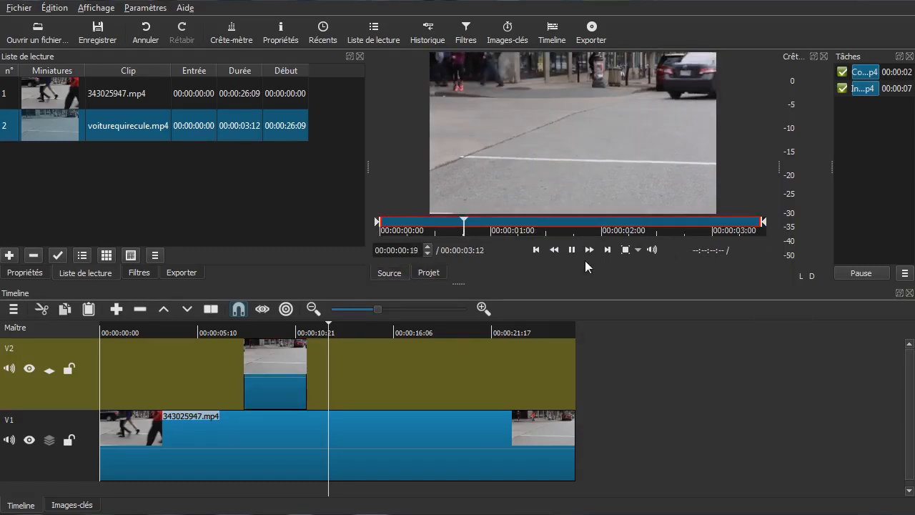
click(27, 272)
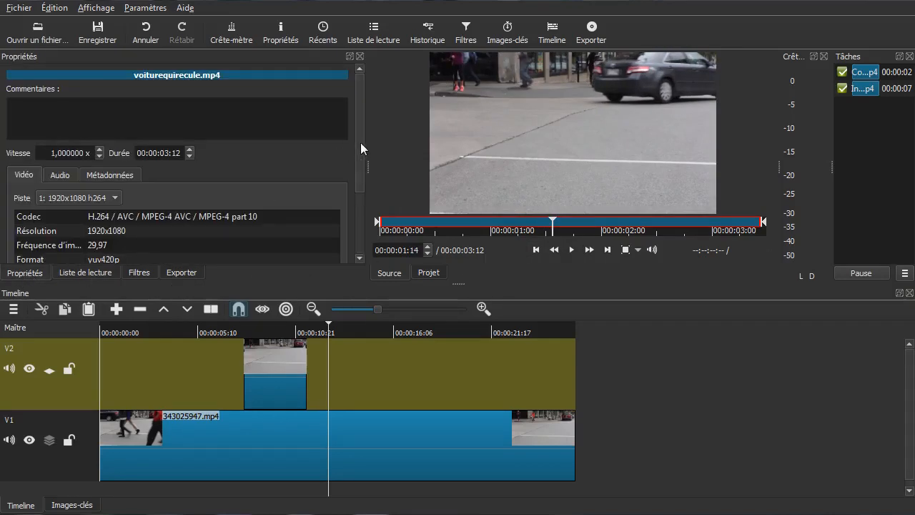
scroll(272, 201, down, 5)
click(75, 255)
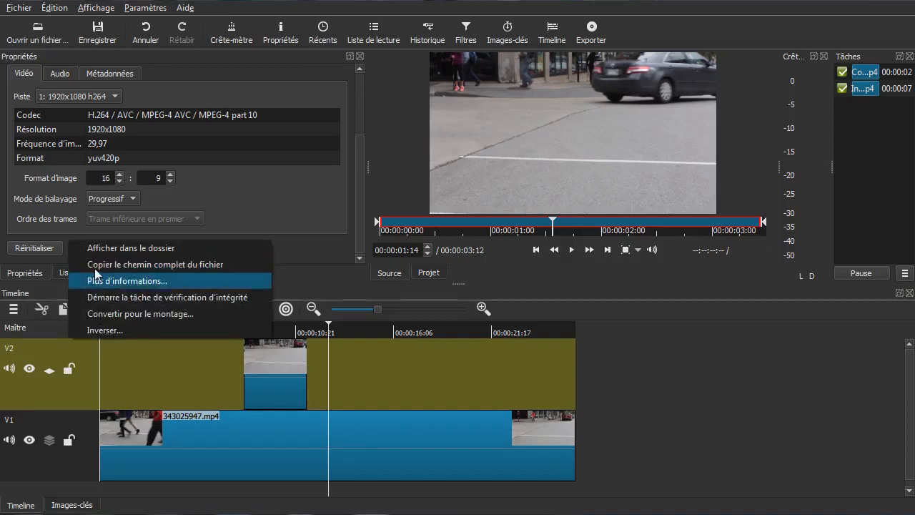
click(123, 327)
click(453, 273)
click(512, 319)
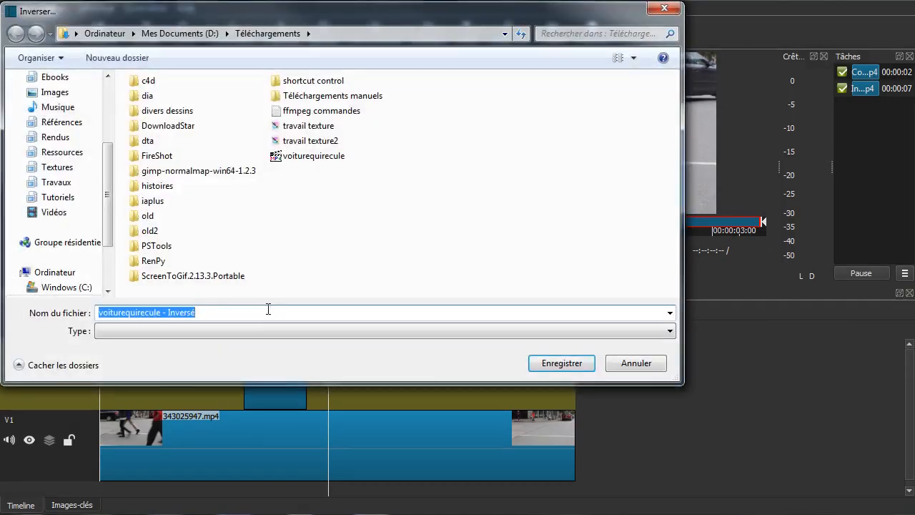
Name the new reversed file voiturequirecule2.mp4 and save it in the Téléchargements folder.
click(258, 311)
key(BackSpace)
key(BackSpace)
key(BackSpace)
key(BackSpace)
key(BackSpace)
key(BackSpace)
key(BackSpace)
key(BackSpace)
key(BackSpace)
key(BackSpace)
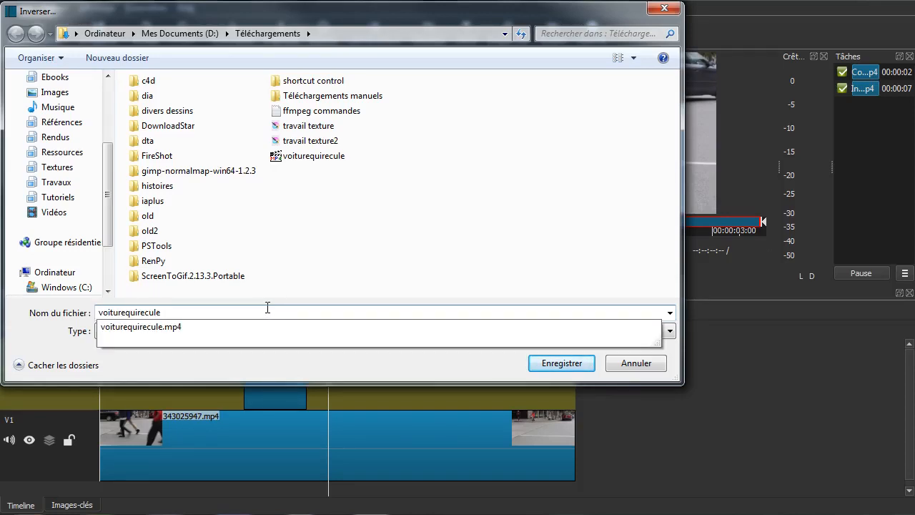
text(2)
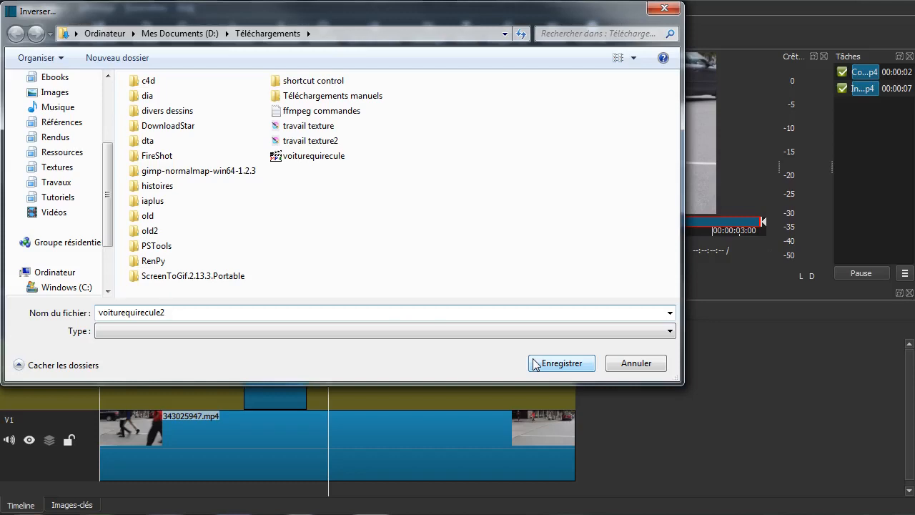
text(.mp4)
click(533, 362)
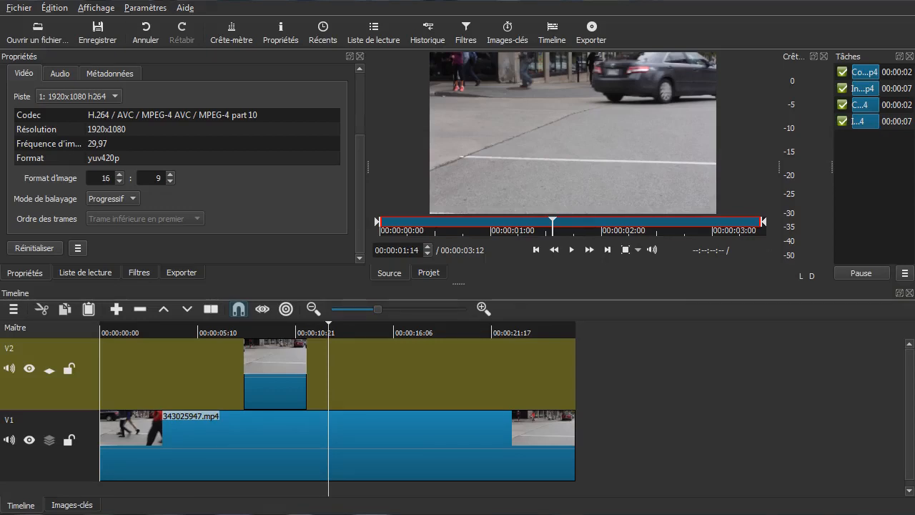
Open voiturequirecule2.mp4 in the player and add it to the playlist.
drag(292, 514, 472, 108)
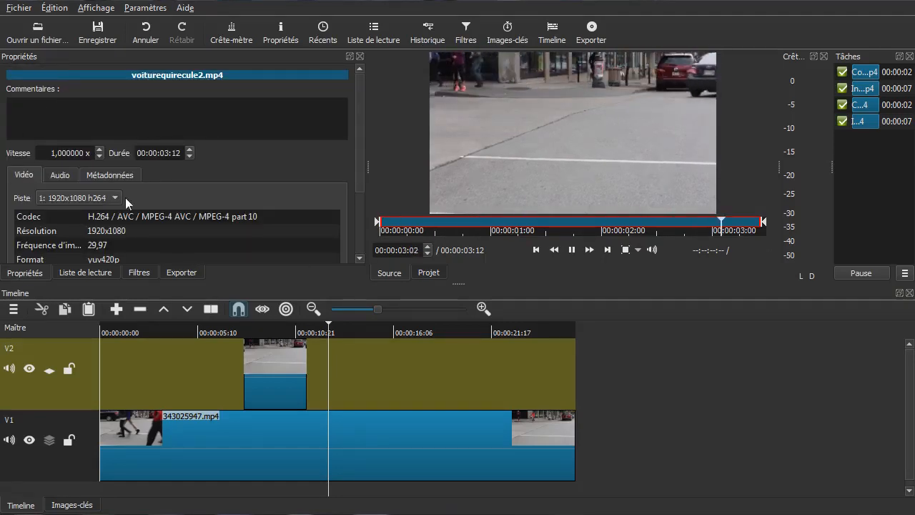
scroll(359, 152, down, 5)
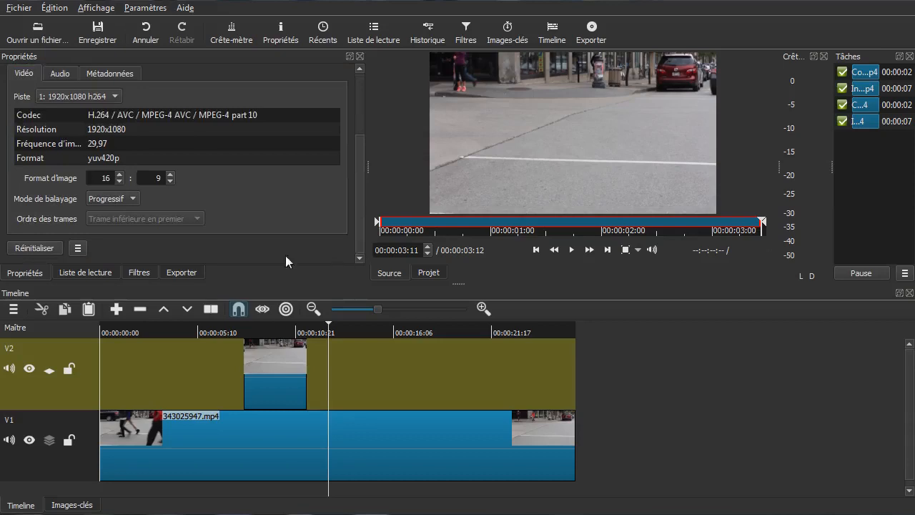
click(93, 271)
click(7, 256)
Place voiturequirecule2.mp4 on V2 directly after the first reversed clip and play the timeline through both clips.
drag(53, 169, 293, 367)
click(216, 378)
key(space)
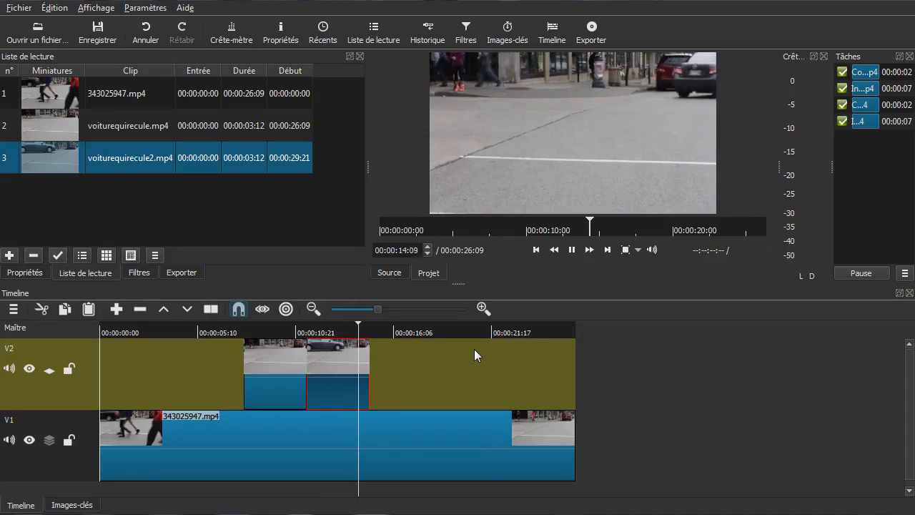
key(space)
Split the V1 clip at 00:00:08:00, where the V2 clips begin, and move its second part to start where they end.
drag(229, 395, 244, 393)
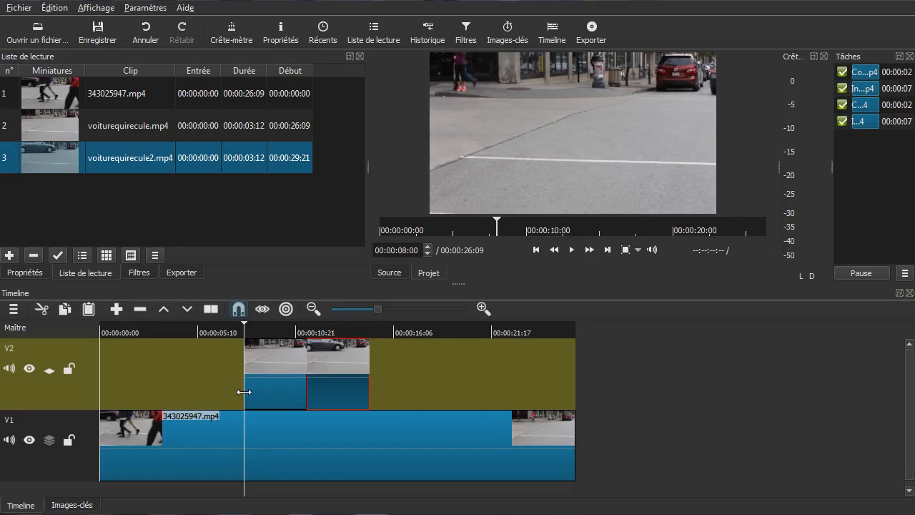
click(271, 447)
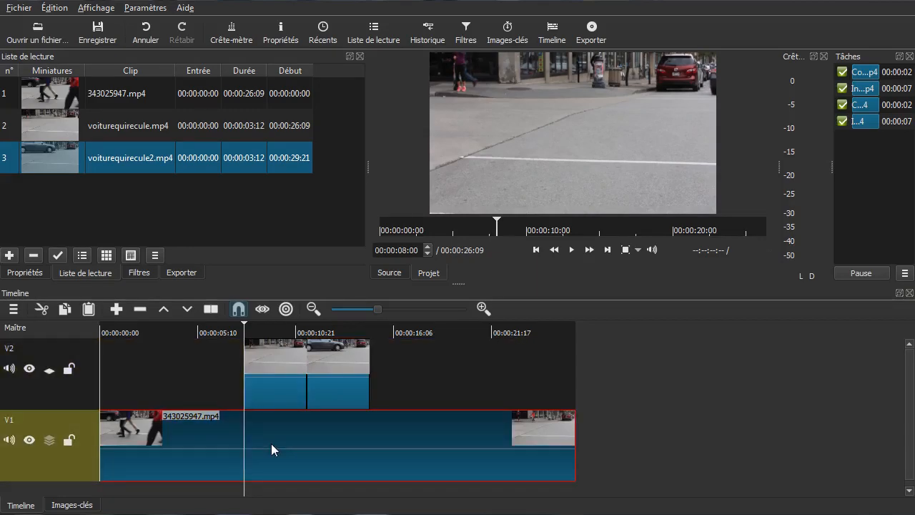
key(s)
drag(271, 443, 412, 441)
Play the timeline from before the V2 clips into the moved V1 part to check the whole sequence.
click(181, 379)
key(space)
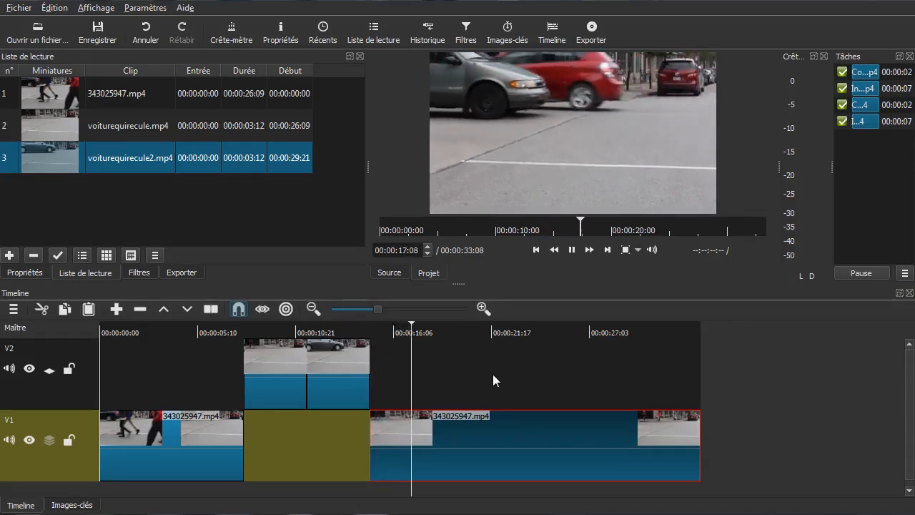
key(space)
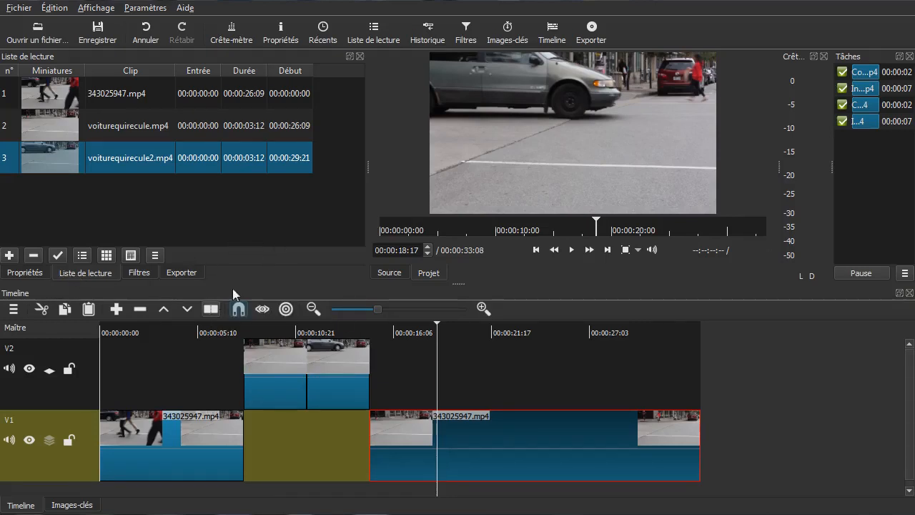
Show the clip properties, open the squirrel video 694852721.mp4 in the player and pause it.
click(34, 275)
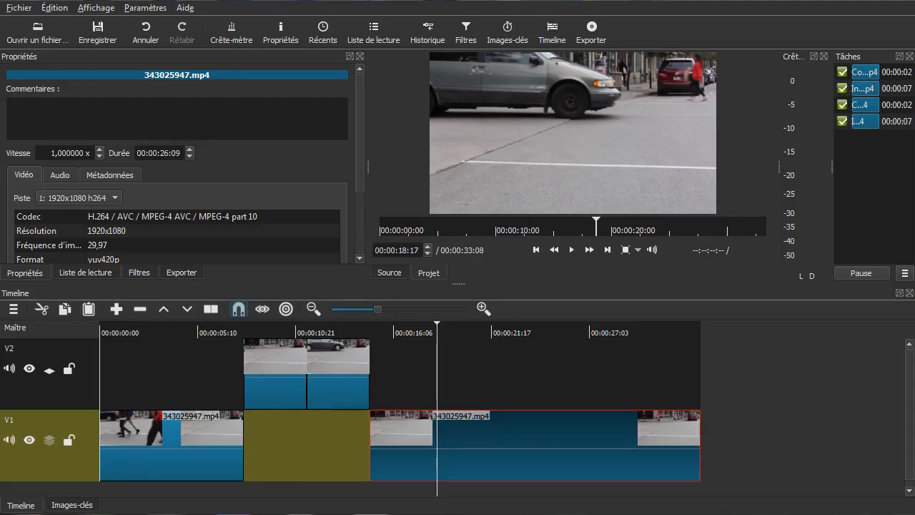
drag(912, 243, 584, 155)
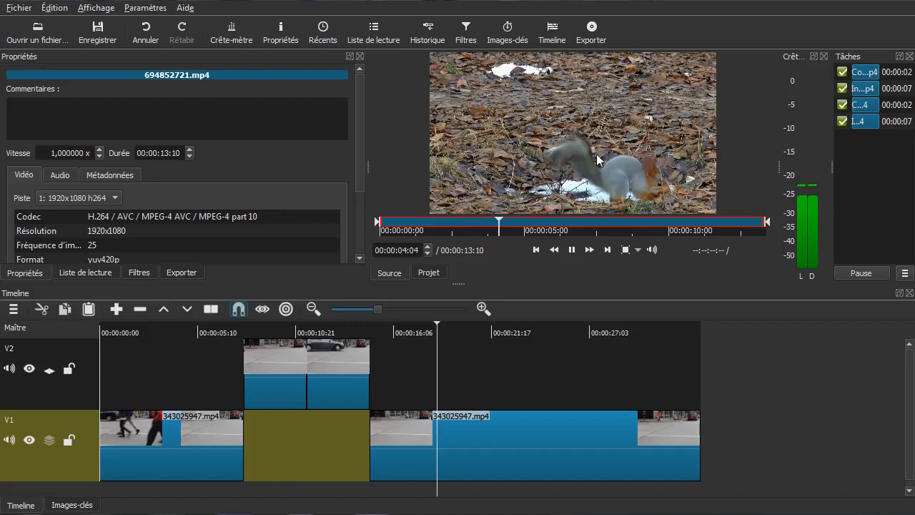
click(571, 250)
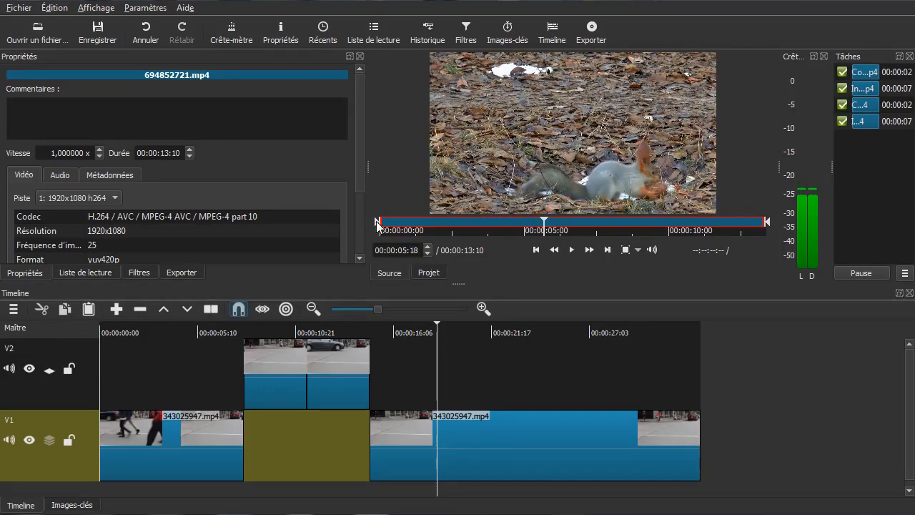
Trim the squirrel clip to a short passage from 00:00:06:16 to about 00:00:08:08 and view a later frame.
drag(377, 225, 485, 221)
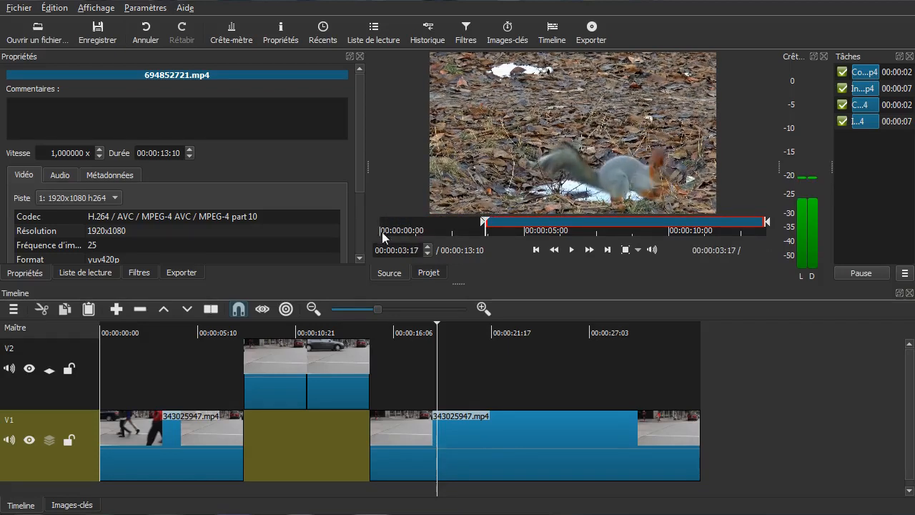
mouse_move(765, 222)
mouse_down()
mouse_move(530, 222)
mouse_move(492, 236)
mouse_move(515, 233)
mouse_move(507, 221)
mouse_move(642, 226)
mouse_move(620, 226)
mouse_up()
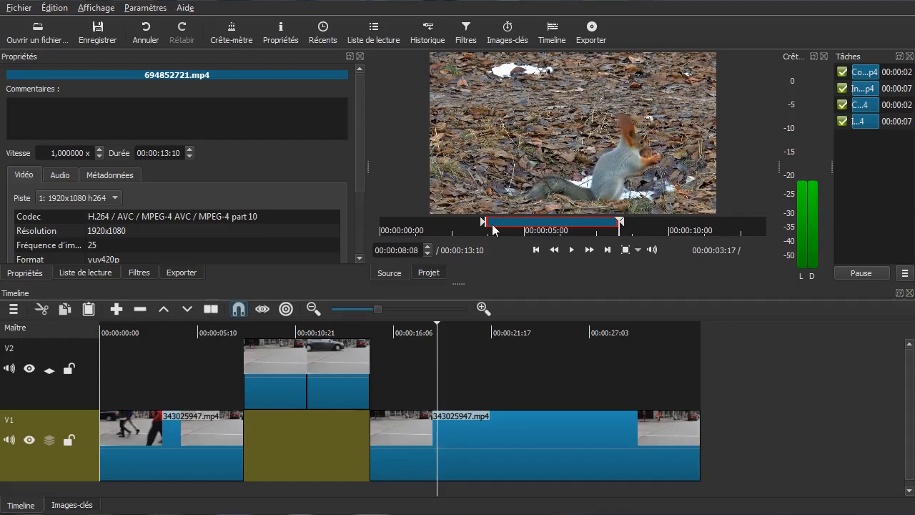
mouse_move(482, 223)
mouse_down()
mouse_move(572, 222)
mouse_move(608, 236)
mouse_move(590, 236)
mouse_move(609, 234)
mouse_up()
click(708, 223)
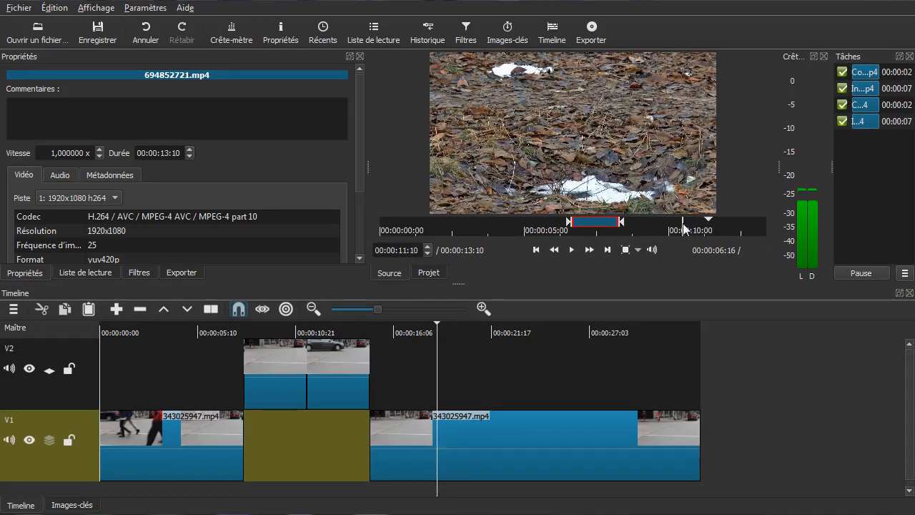
Shift the squirrel clip's in and out points to a later passage, from 00:00:09:12 to about 00:00:11:10.
drag(649, 227, 682, 228)
mouse_move(621, 222)
mouse_down()
mouse_move(737, 223)
mouse_move(712, 224)
mouse_up()
mouse_move(570, 228)
mouse_down()
mouse_move(656, 229)
mouse_move(658, 237)
mouse_move(673, 229)
mouse_move(653, 229)
mouse_move(708, 236)
mouse_move(712, 224)
mouse_move(665, 229)
mouse_up()
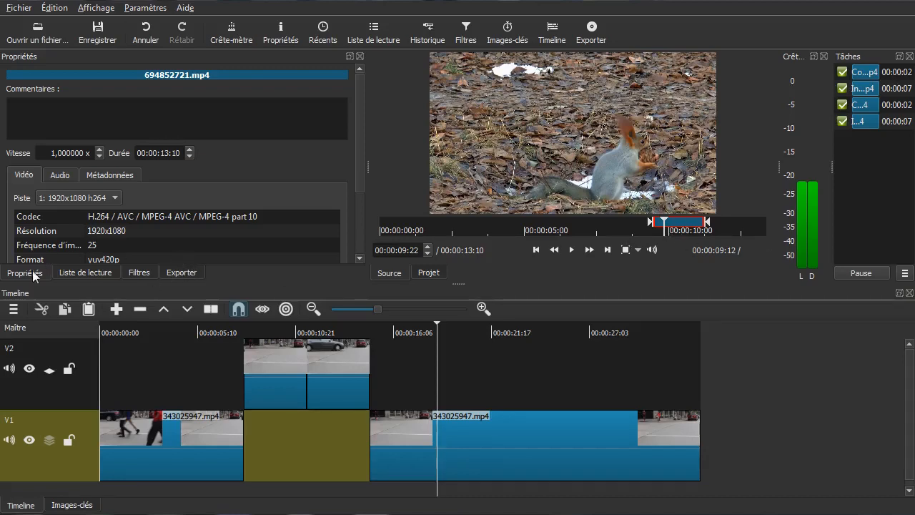
Look at the clip's additional property actions, restore its in and out points to the full length, and return to the playlist.
scroll(361, 238, down, 3)
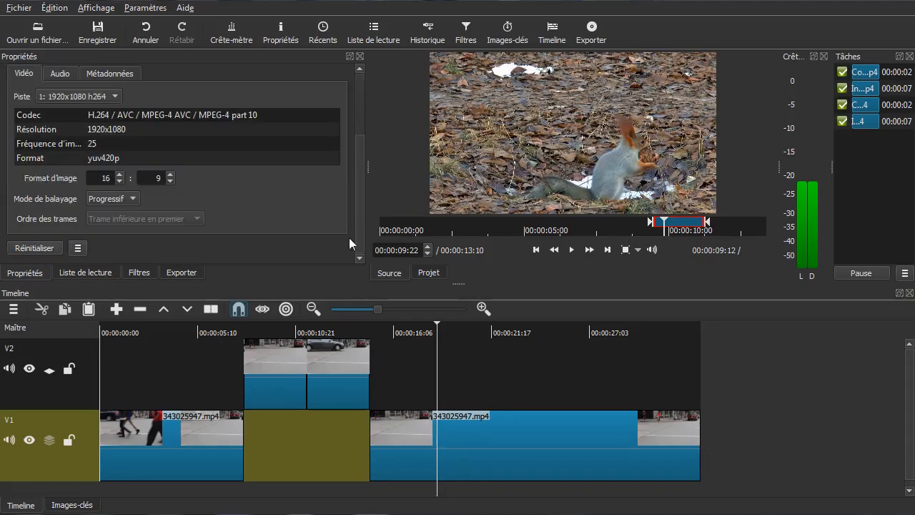
click(79, 250)
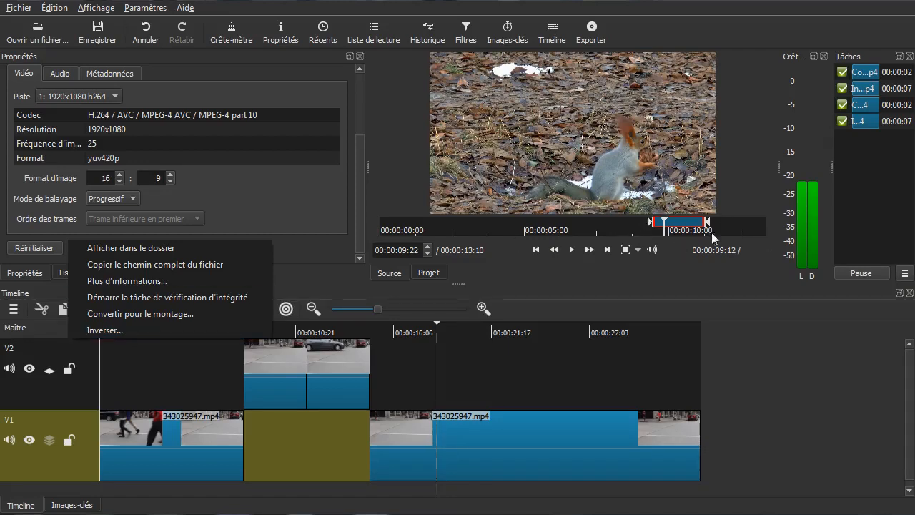
drag(710, 223, 769, 223)
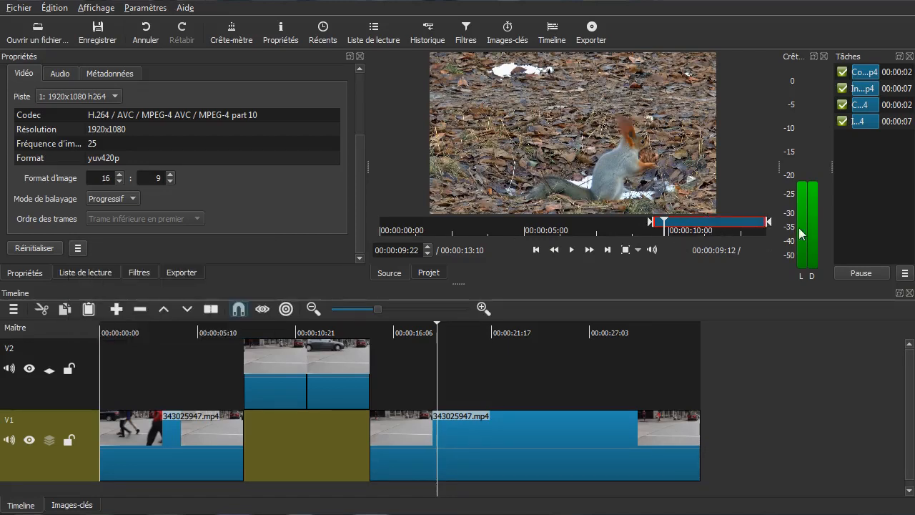
drag(651, 223, 339, 231)
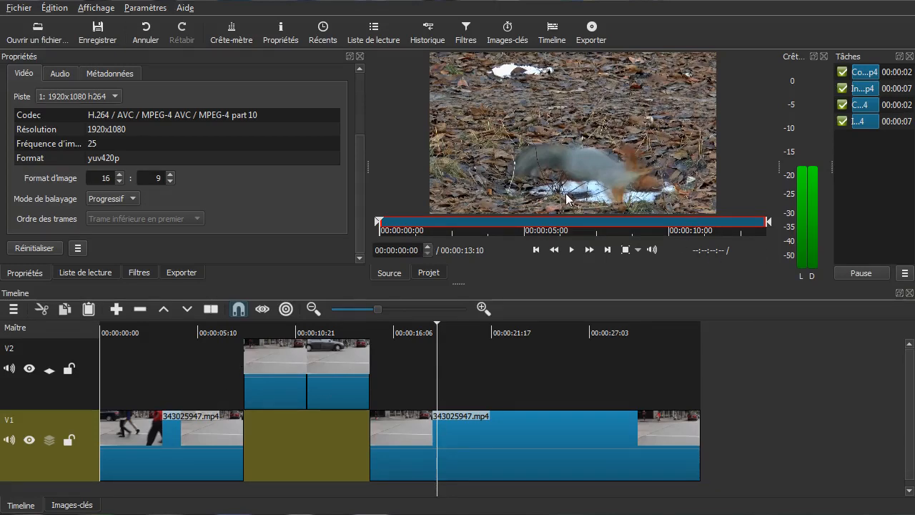
click(72, 277)
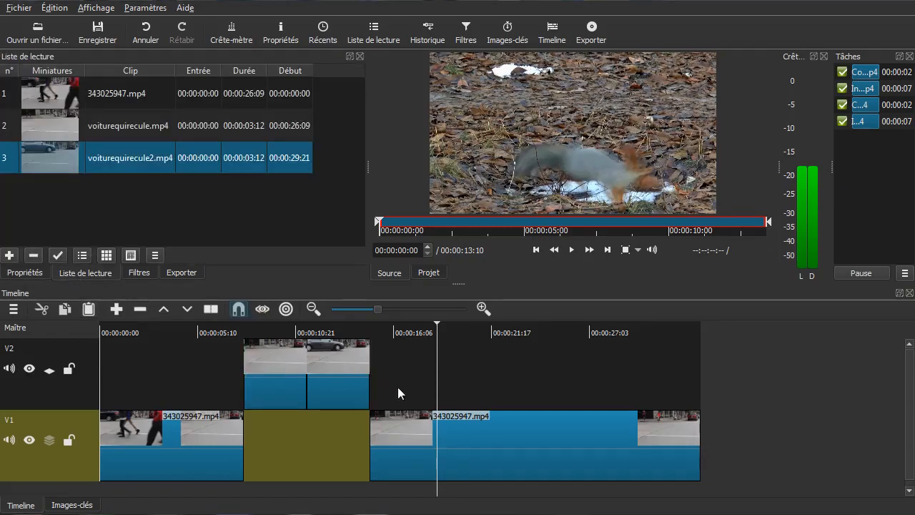